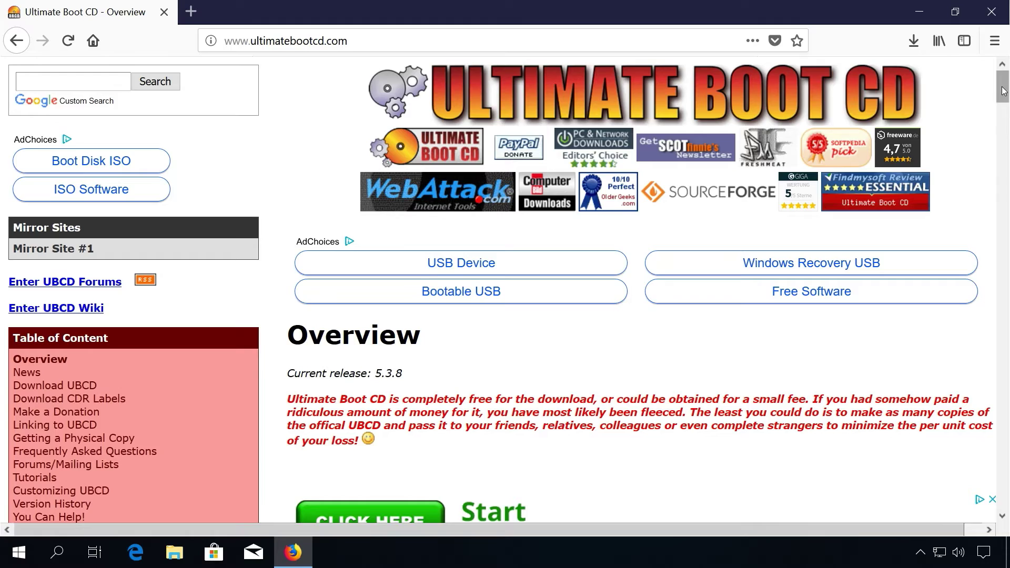
# Step: Download ubcd538.iso from the pharry.org mirror via the Download UBCD page's redirect ISO link
pyautogui.moveTo(1003, 91); pyautogui.dragTo(995, 109)
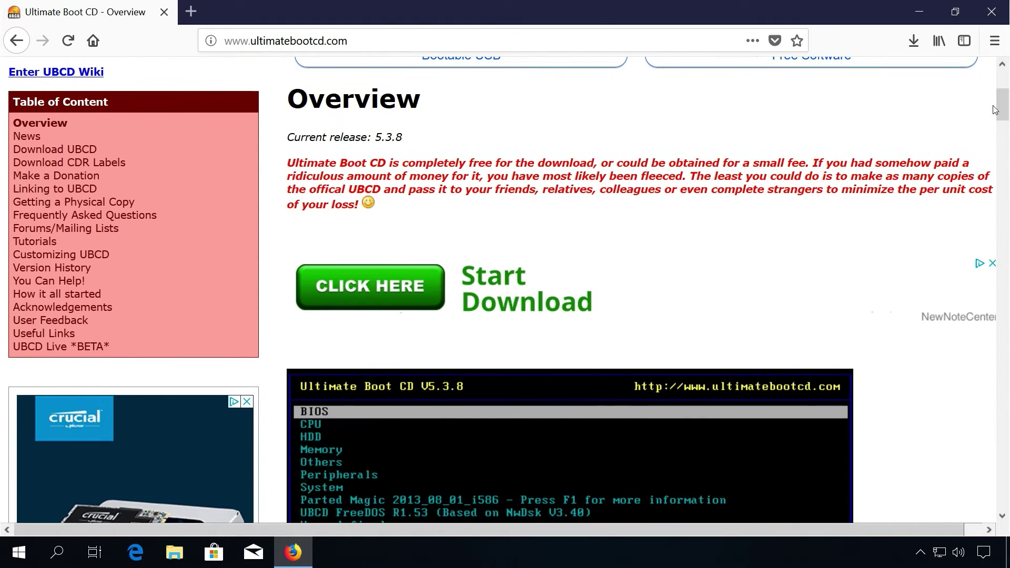
pyautogui.click(91, 153)
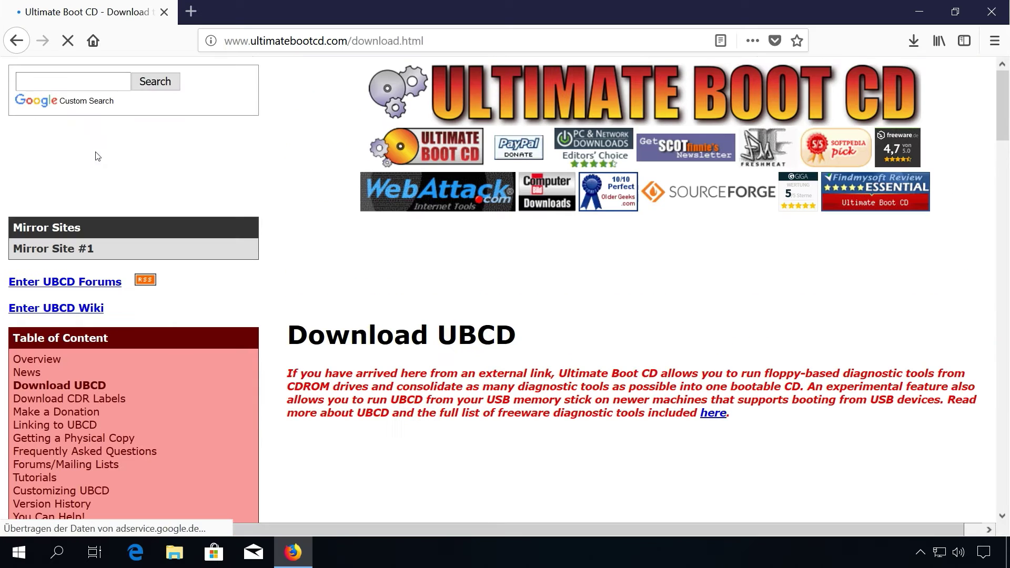
pyautogui.scroll(-15, 622, 368)
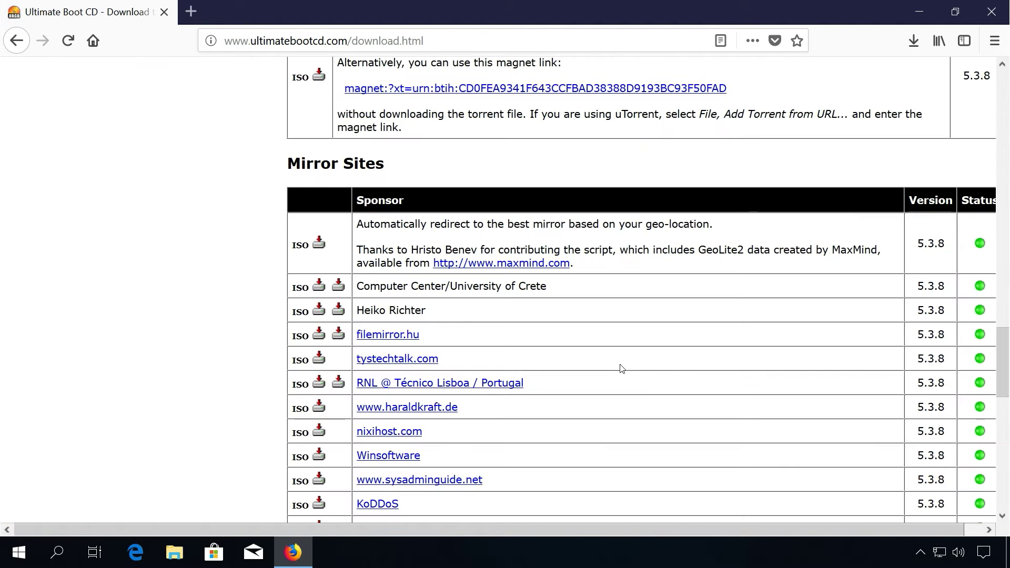
pyautogui.click(320, 246)
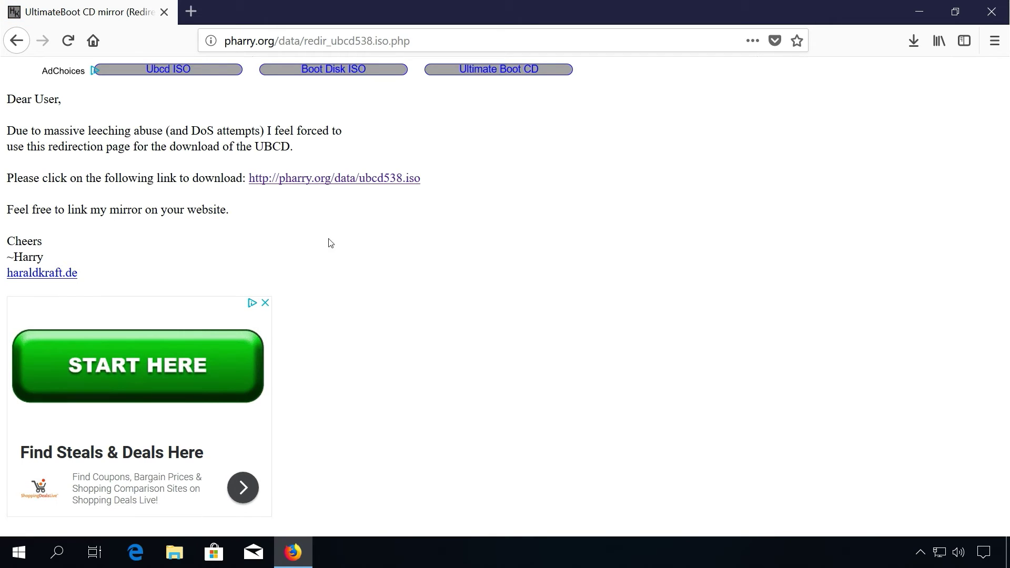
pyautogui.click(347, 180)
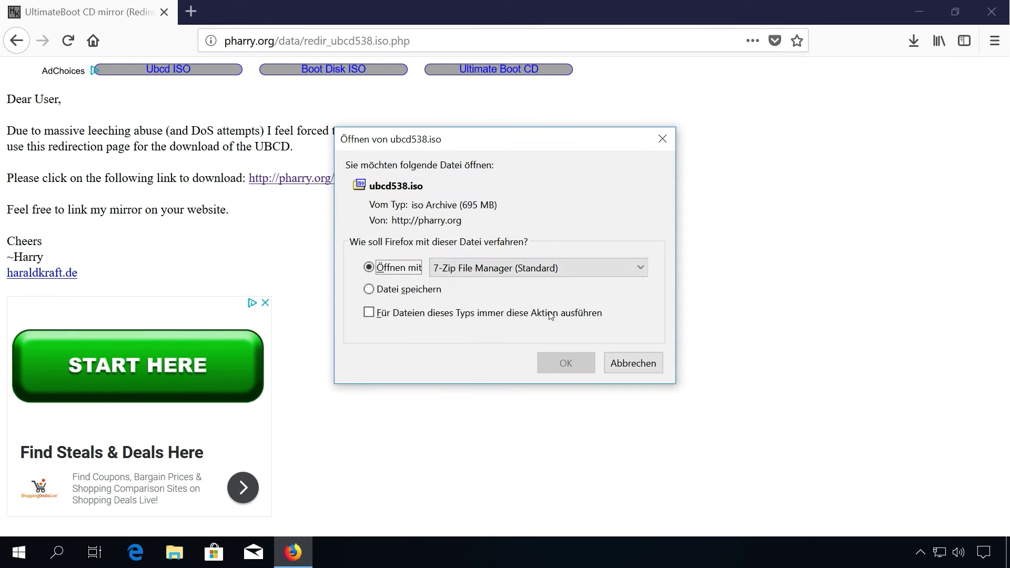
pyautogui.click(589, 370)
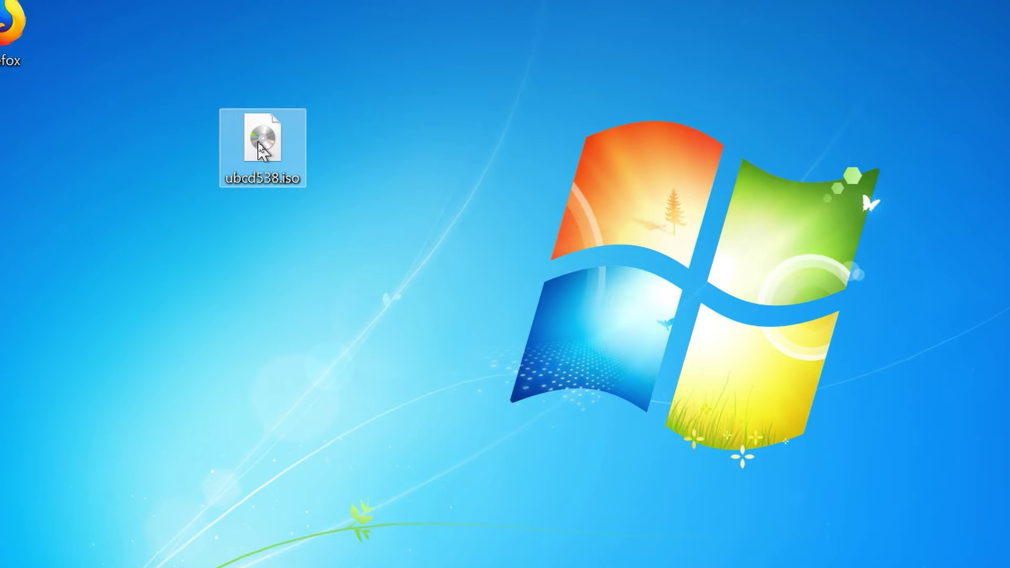
# Step: Choose Burn disc image from the desktop ubcd538.iso file's context menu
pyautogui.rightClick(259, 145)
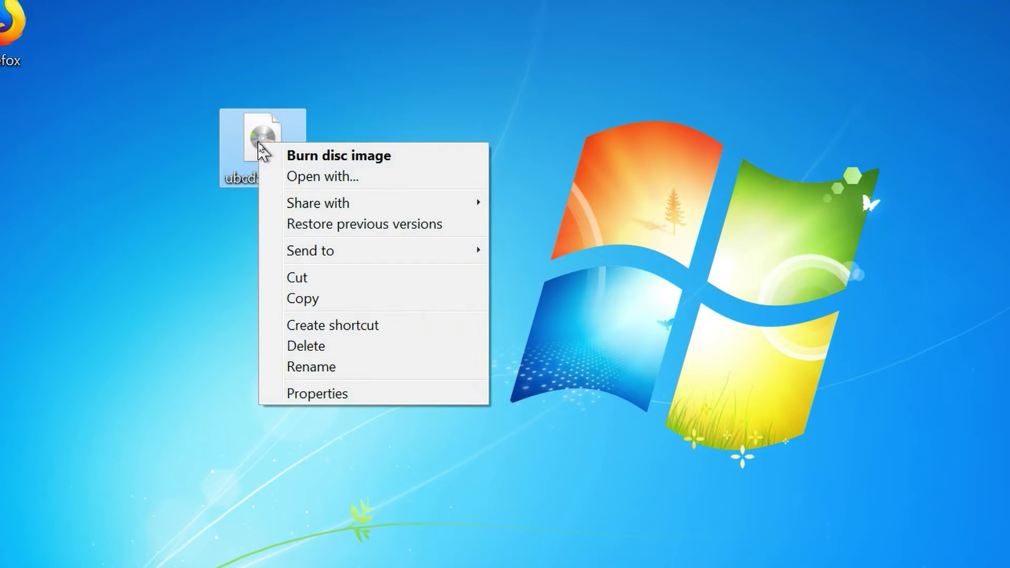
pyautogui.click(431, 158)
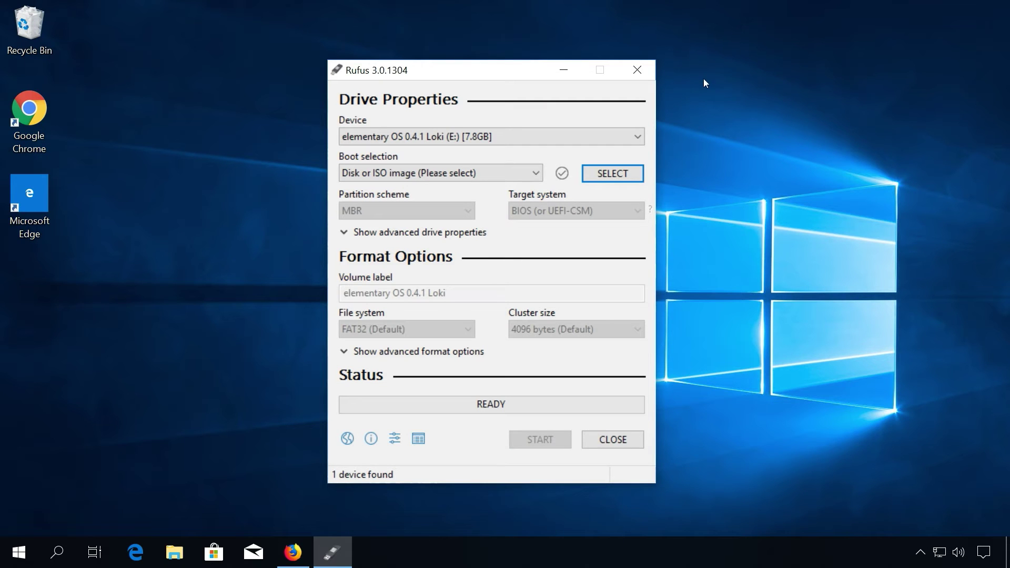
# Step: In Rufus, write ubcd538.iso to the 7.8GB USB drive as a Disk or ISO image
pyautogui.click(612, 132)
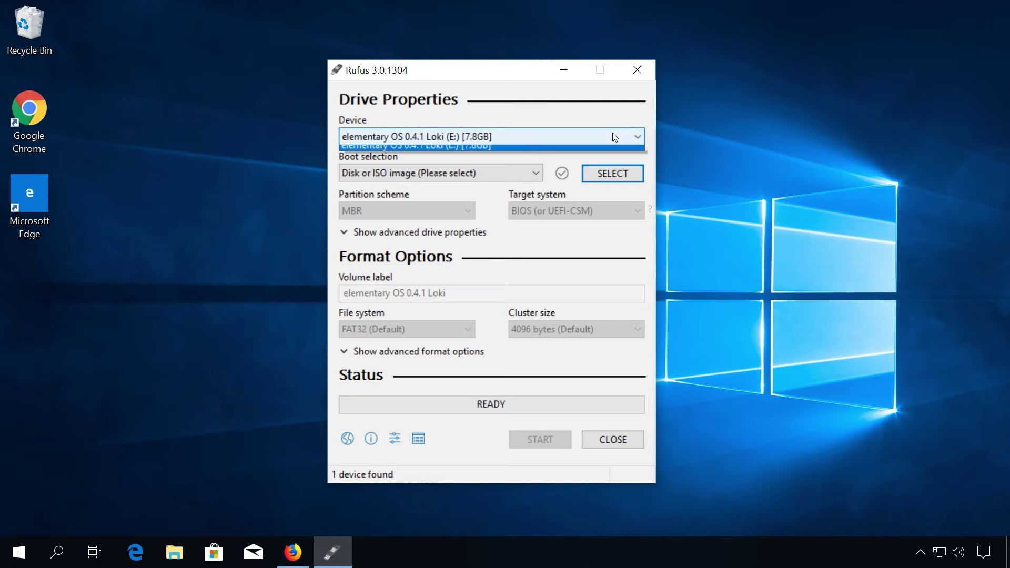
pyautogui.click(612, 134)
pyautogui.click(526, 171)
pyautogui.click(526, 173)
pyautogui.click(618, 172)
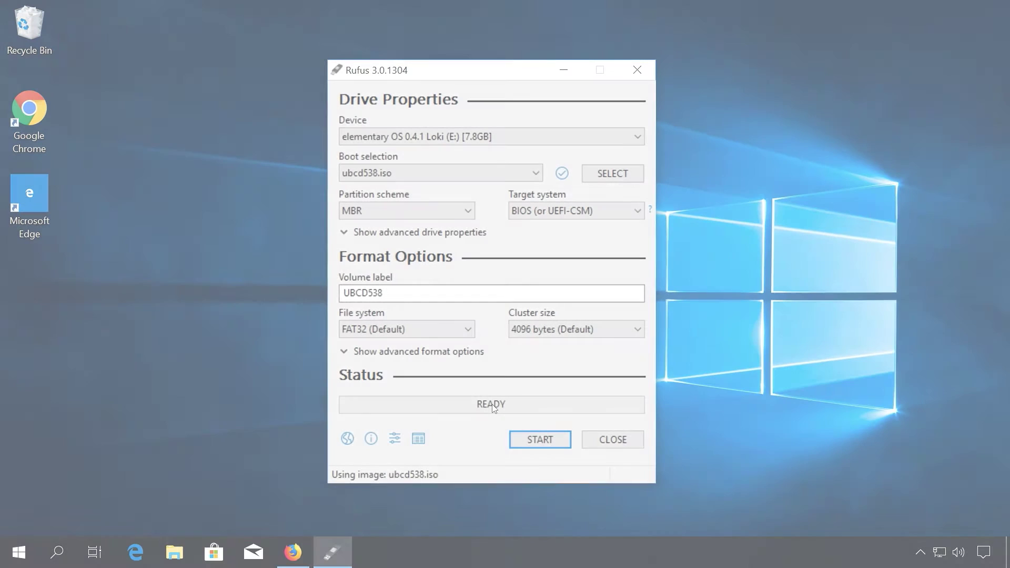
pyautogui.click(542, 440)
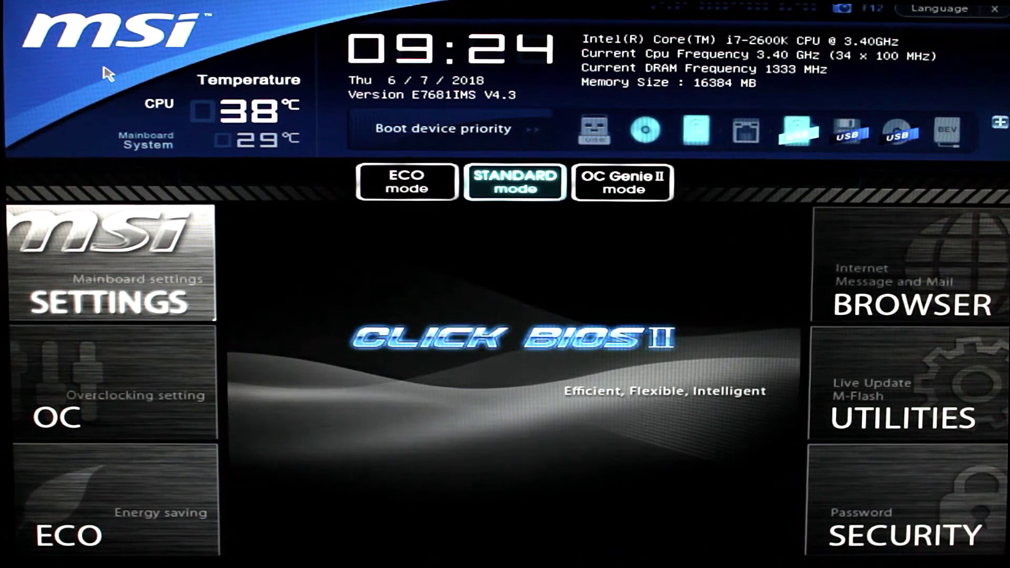
# Step: Set 1st Boot to USB KEY under SETTINGS > Boot
pyautogui.click(165, 278)
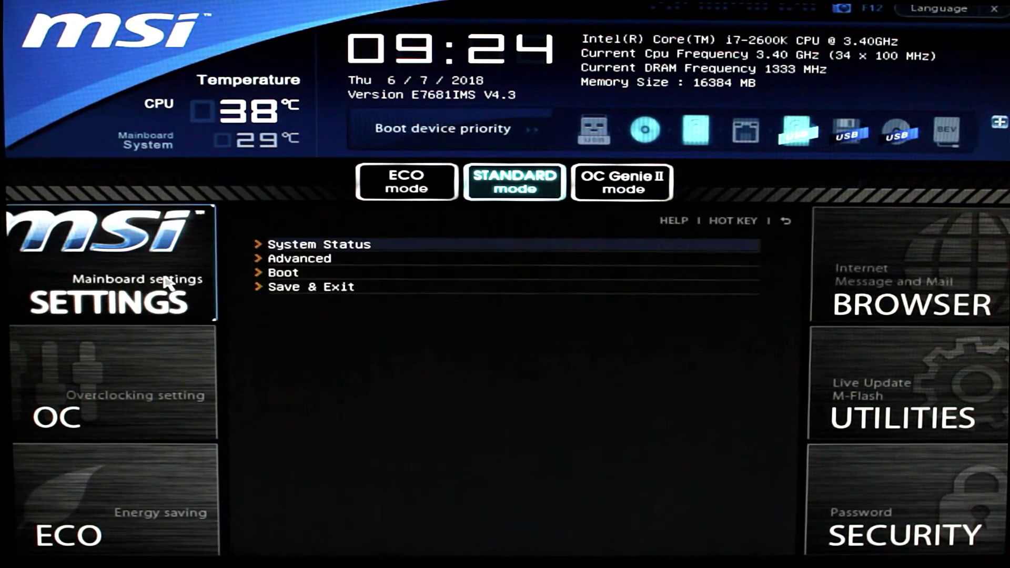
pyautogui.click(361, 273)
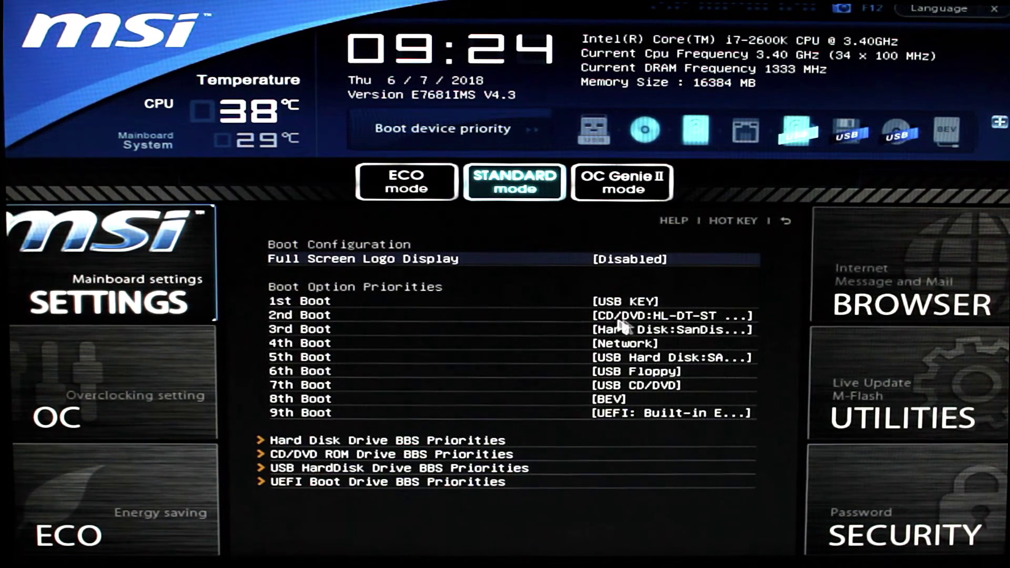
pyautogui.click(654, 304)
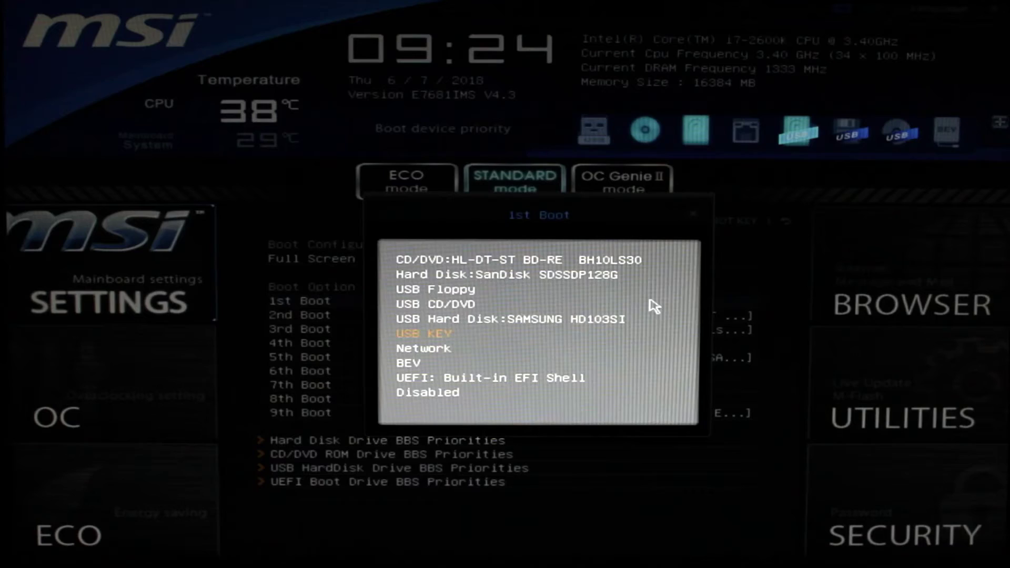
pyautogui.click(455, 338)
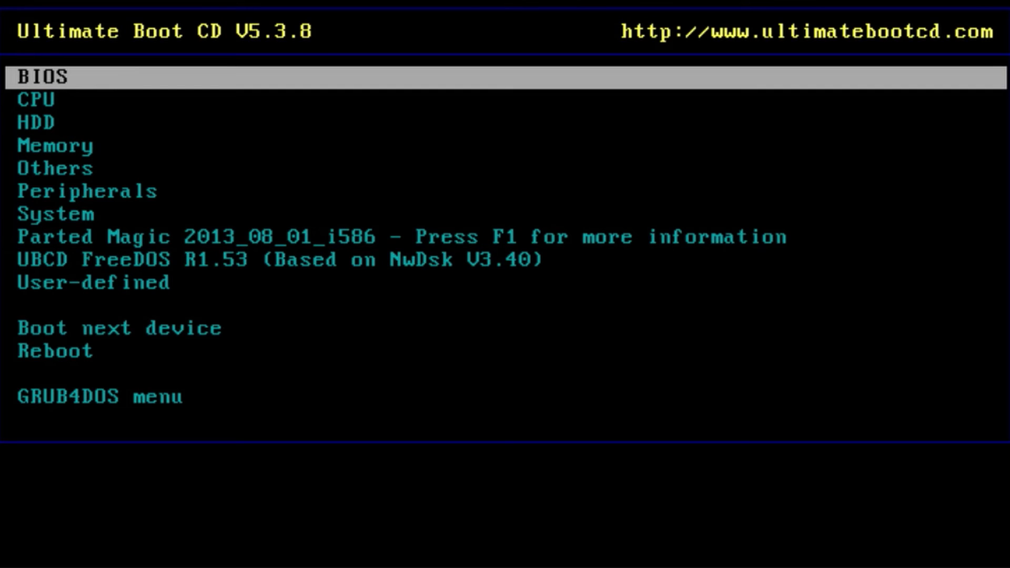
# Step: Select Parted Magic in the UBCD menu and boot it with Default settings (Runs from RAM)
pyautogui.press('Down')
pyautogui.press('Down')
pyautogui.press('Down')
pyautogui.press('Down')
pyautogui.press('Down')
pyautogui.press('Down')
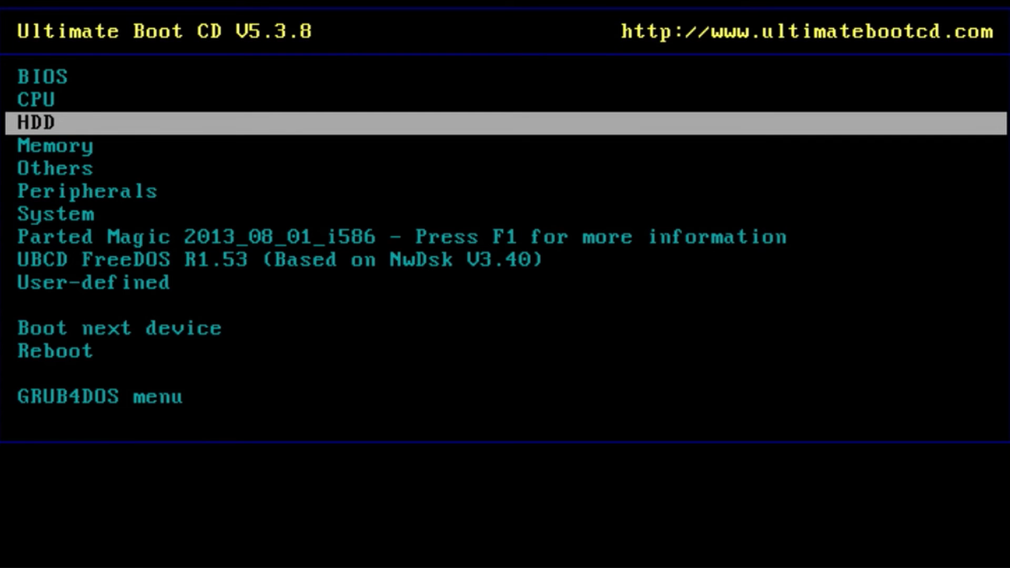
pyautogui.press('Down')
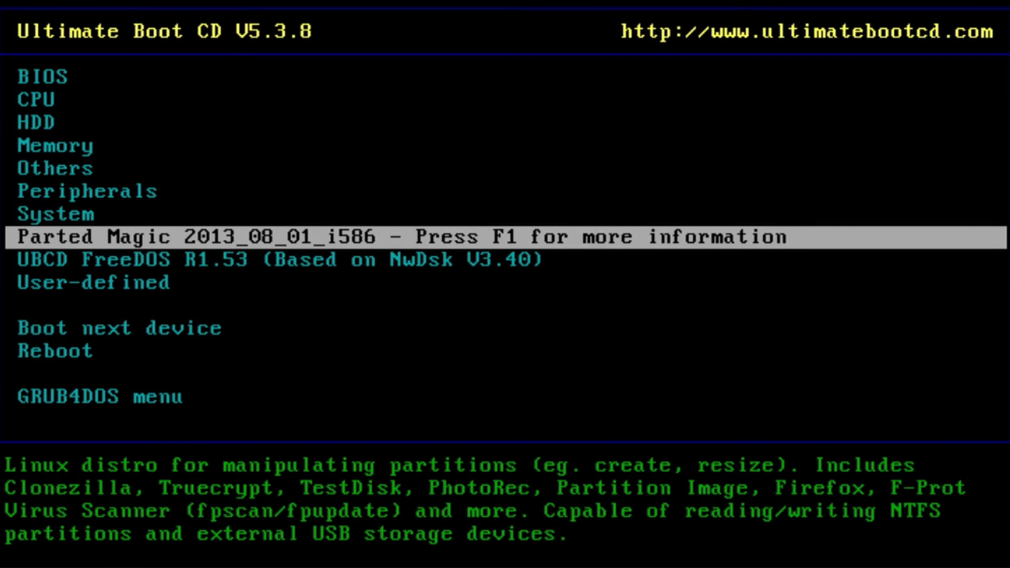
pyautogui.press('Return')
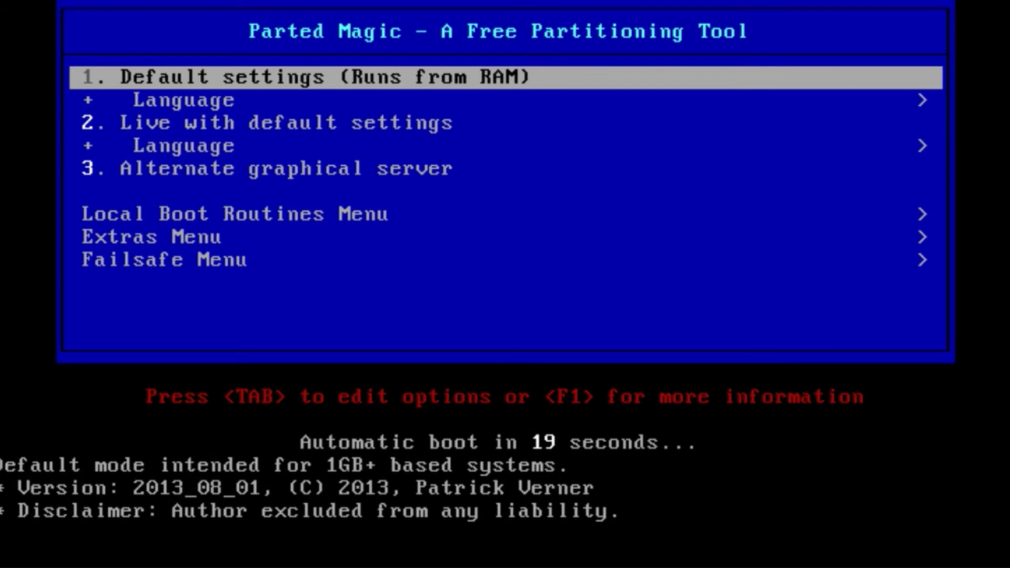
pyautogui.press('Return')
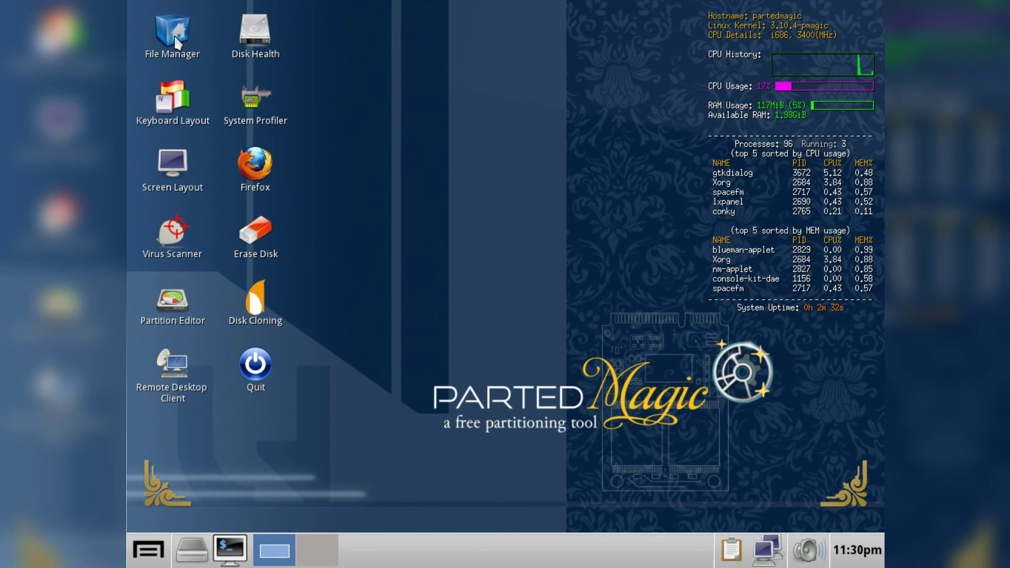
# Step: Open a maximized File Manager and mount the sdb1 USB stick and the 32G sda2 partition
pyautogui.doubleClick(175, 42)
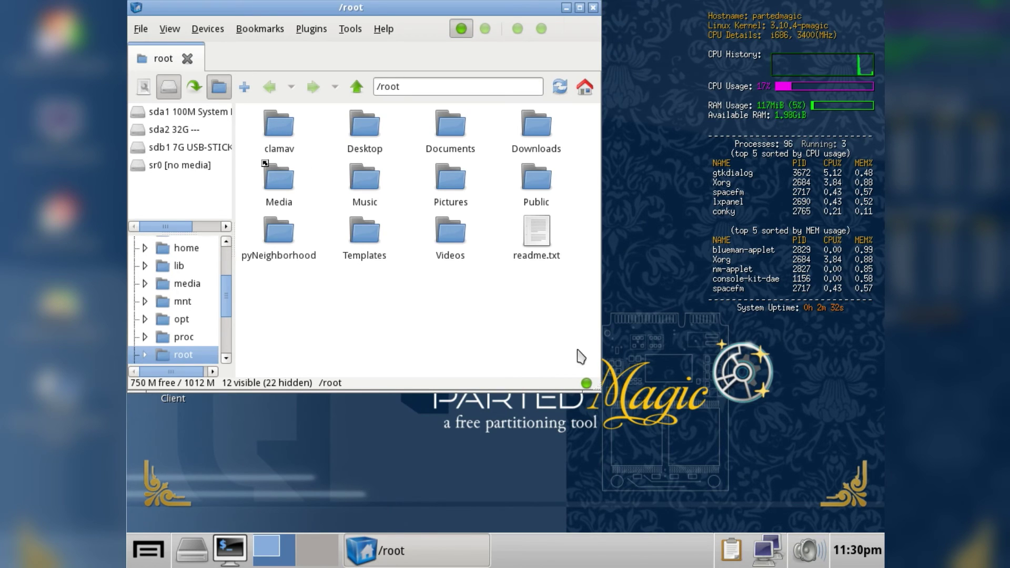
pyautogui.click(580, 8)
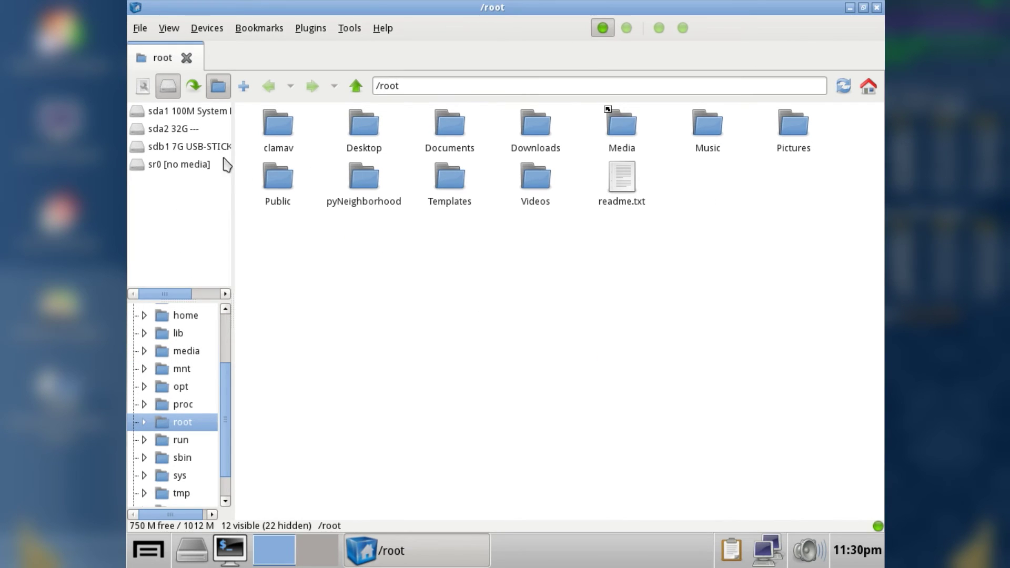
pyautogui.moveTo(234, 158); pyautogui.dragTo(317, 160)
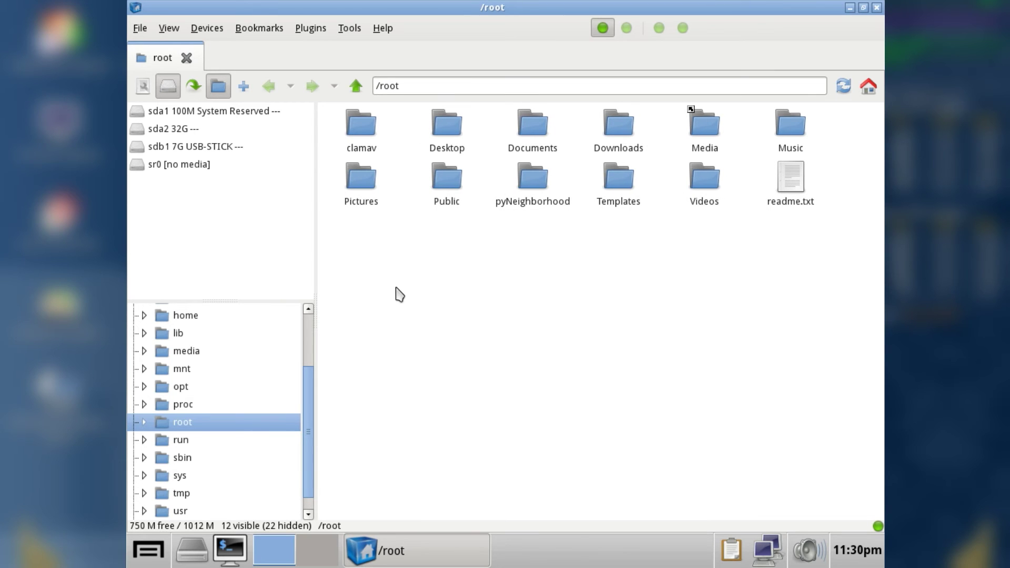
pyautogui.click(235, 149)
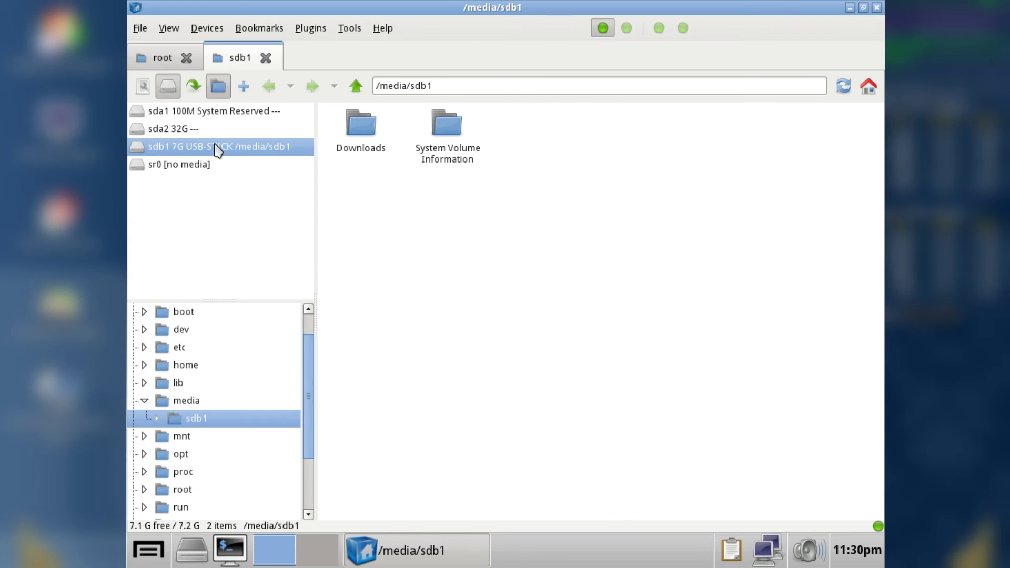
pyautogui.click(191, 131)
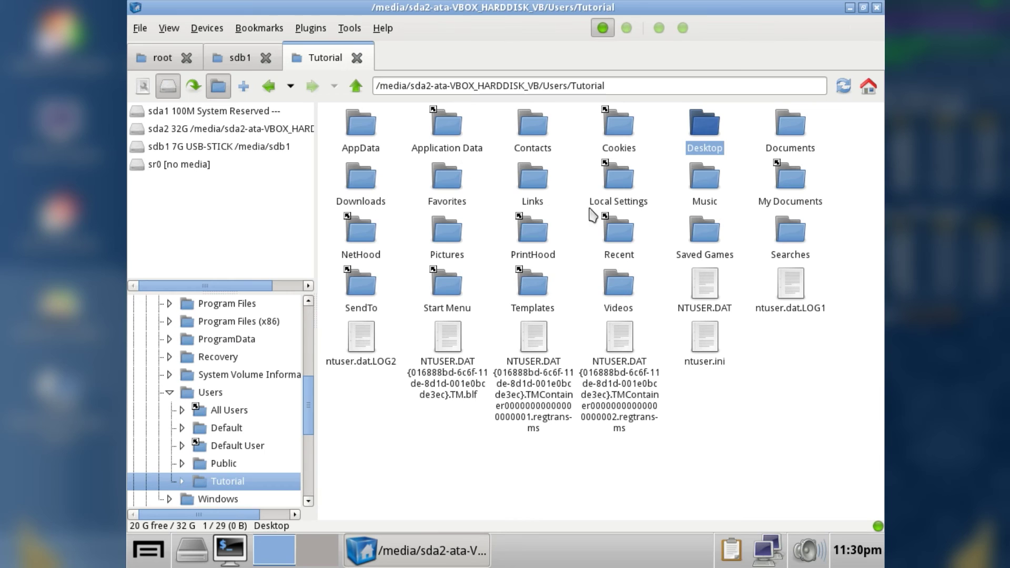
# Step: Copy the Users/Tutorial/Downloads folder from sda2 and paste it onto the sdb1 USB-STICK
pyautogui.rightClick(365, 185)
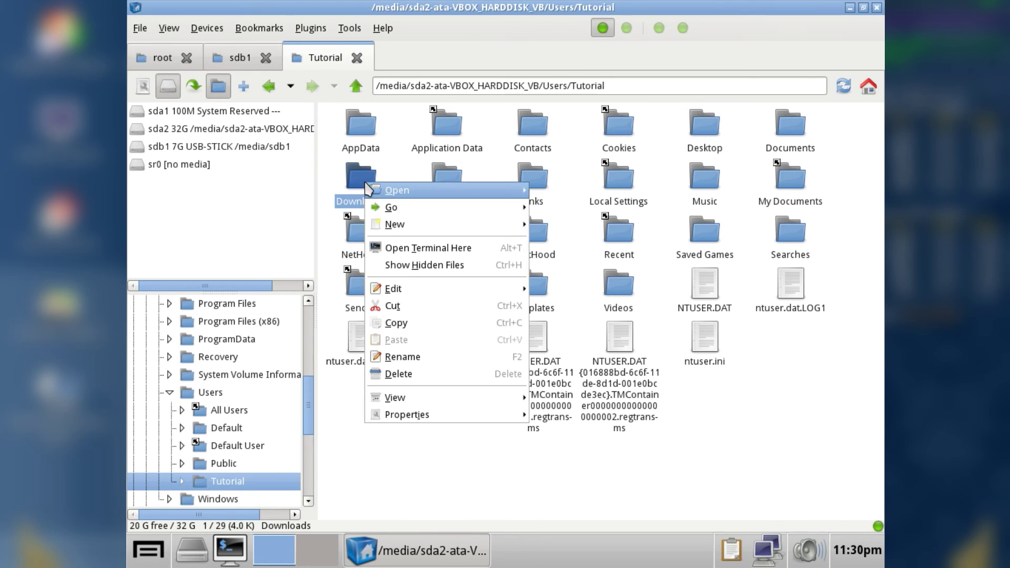
pyautogui.click(453, 330)
pyautogui.click(229, 148)
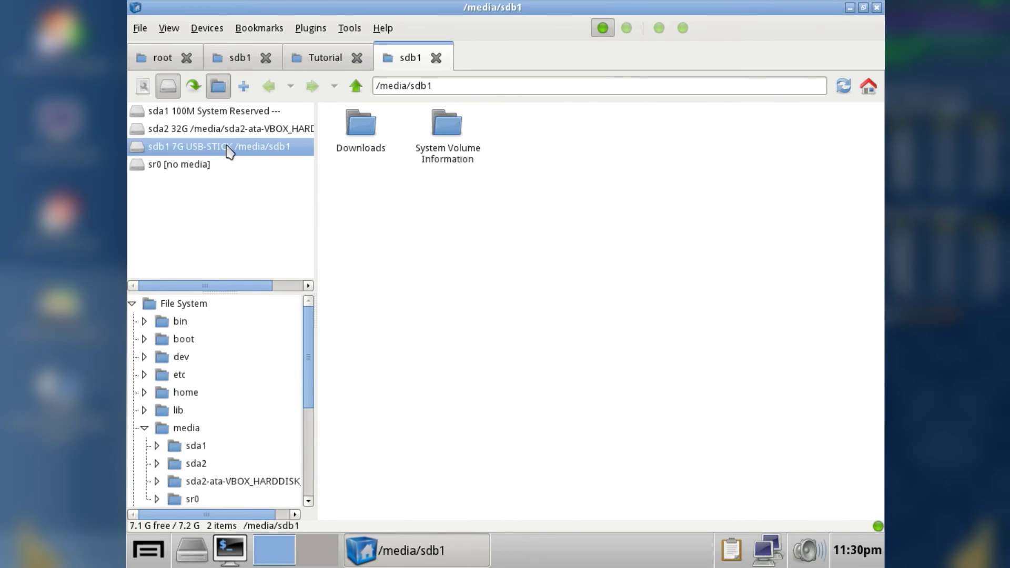
pyautogui.rightClick(475, 239)
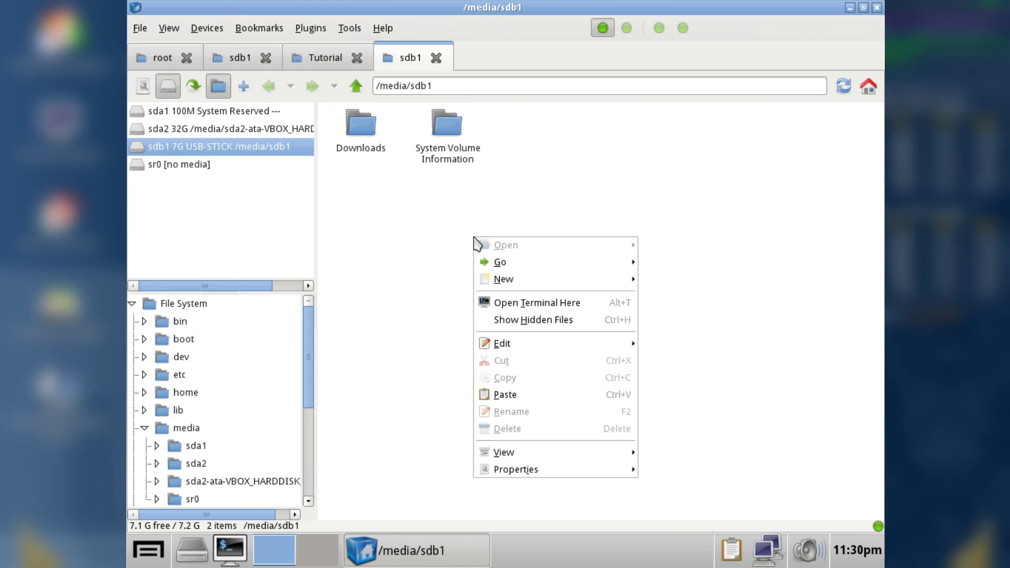
pyautogui.click(557, 395)
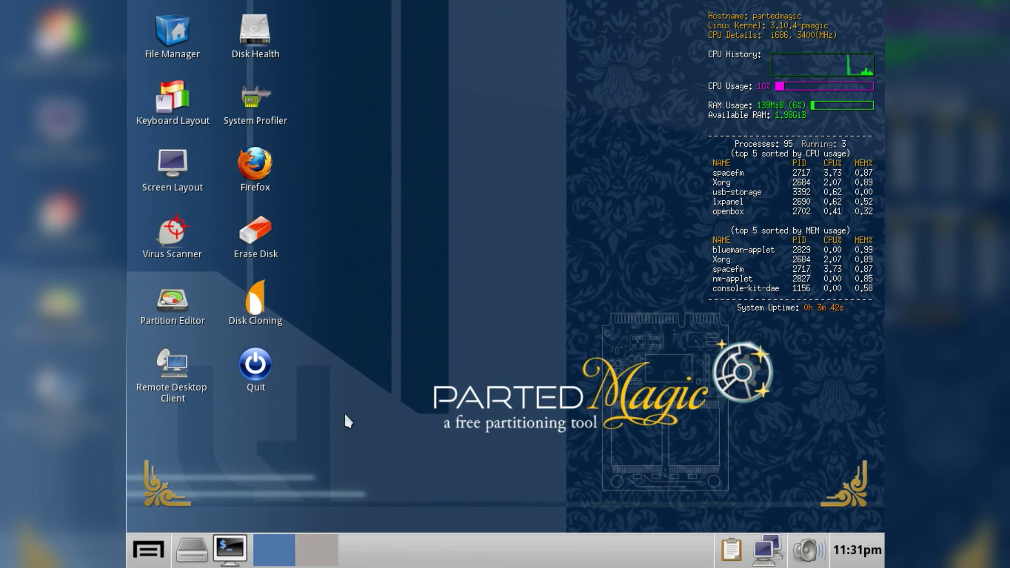
# Step: Log out from the Parted Magic start menu and choose Turn Off Computer
pyautogui.click(148, 550)
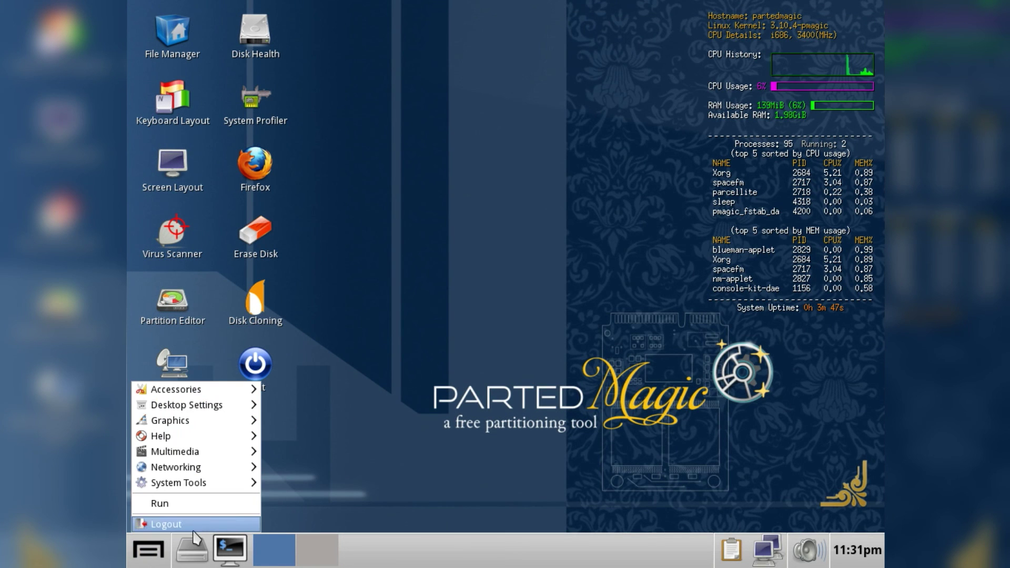
pyautogui.click(212, 525)
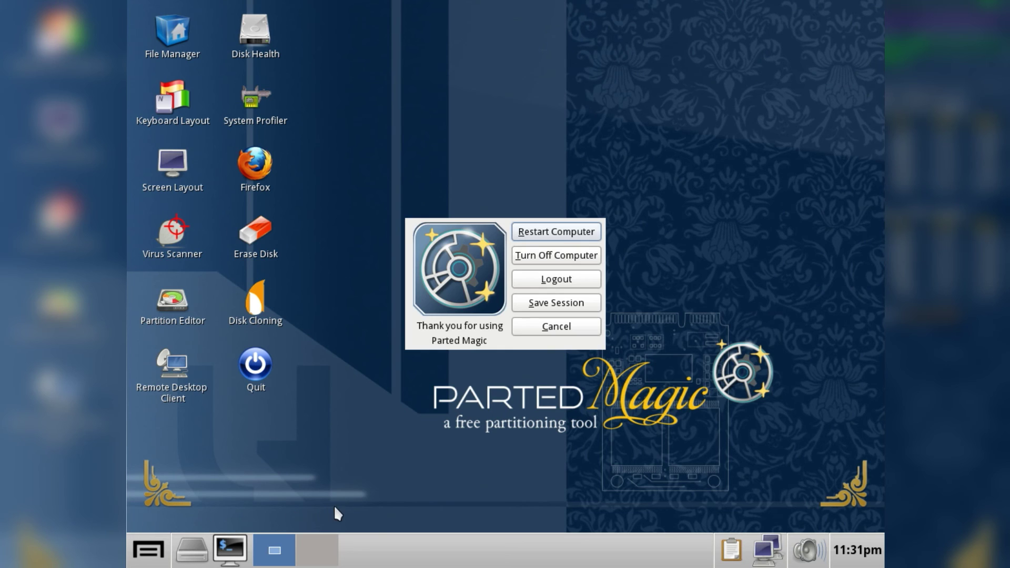
pyautogui.click(576, 257)
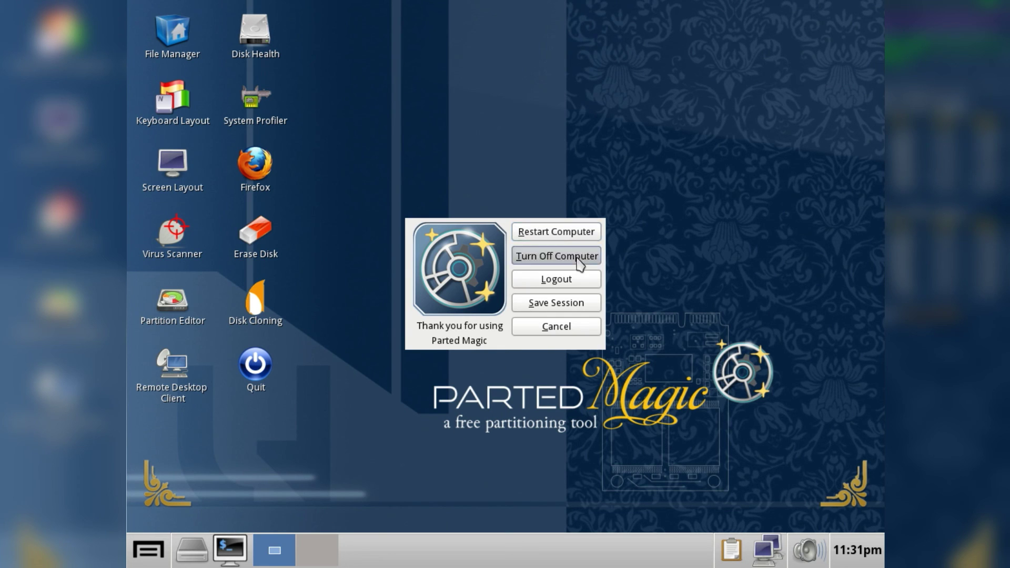